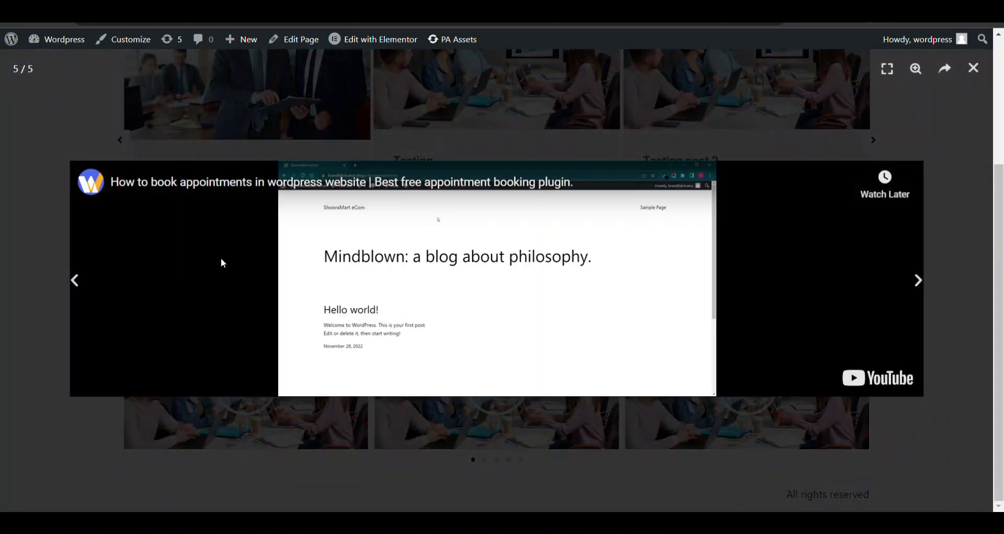
Advance two video slides in the carousel lightbox, then head to Plugins > Add New Plugin
click(928, 287)
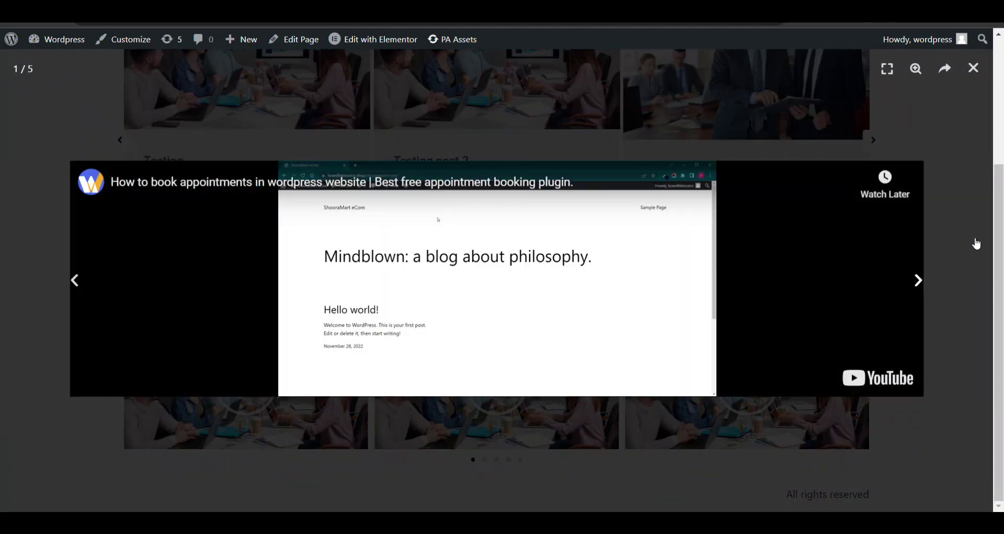
click(918, 280)
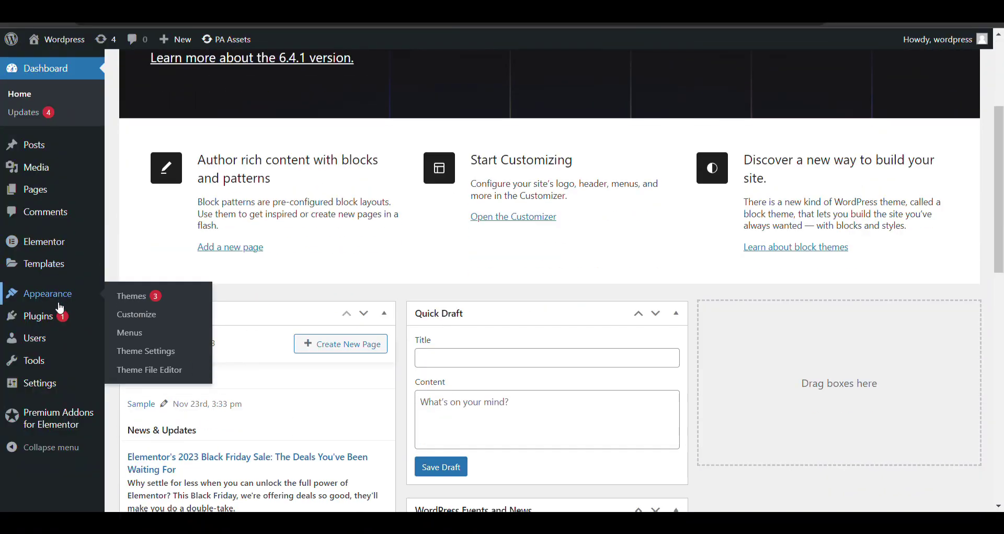
mouse_move(62, 321)
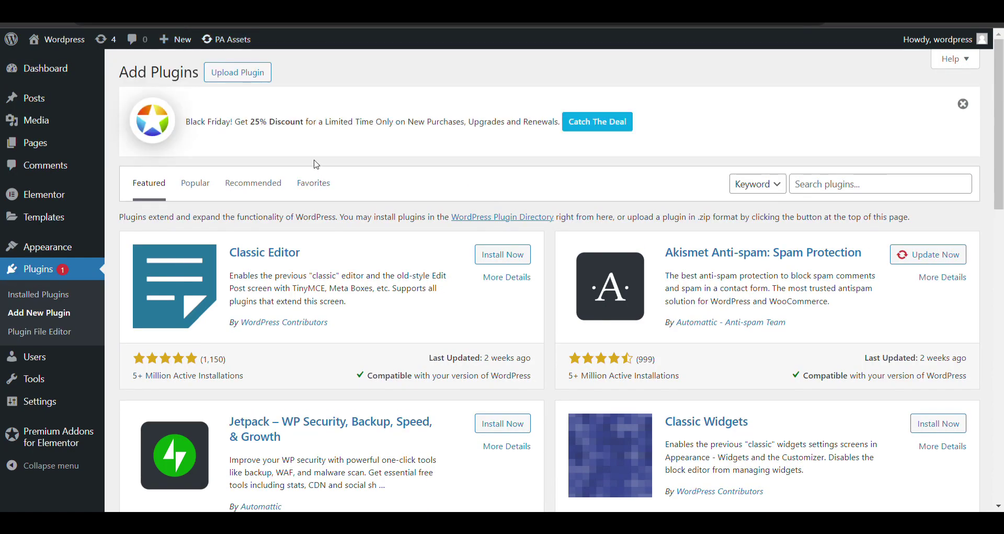
Search 'elementor pro' in a new tab and open the Elementor Pro Plans result
key(ctrl+t)
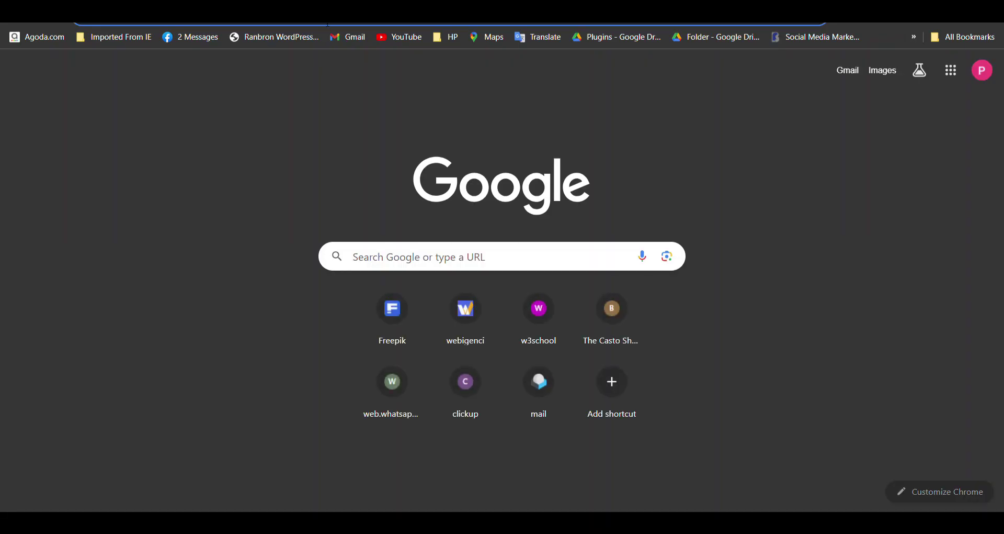
text(elemento)
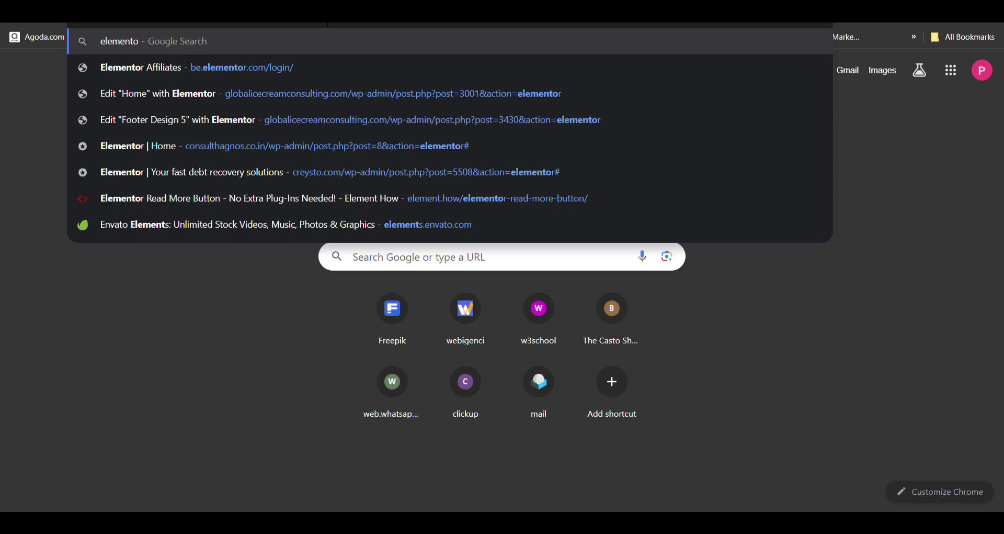
text(r pro)
key(Return)
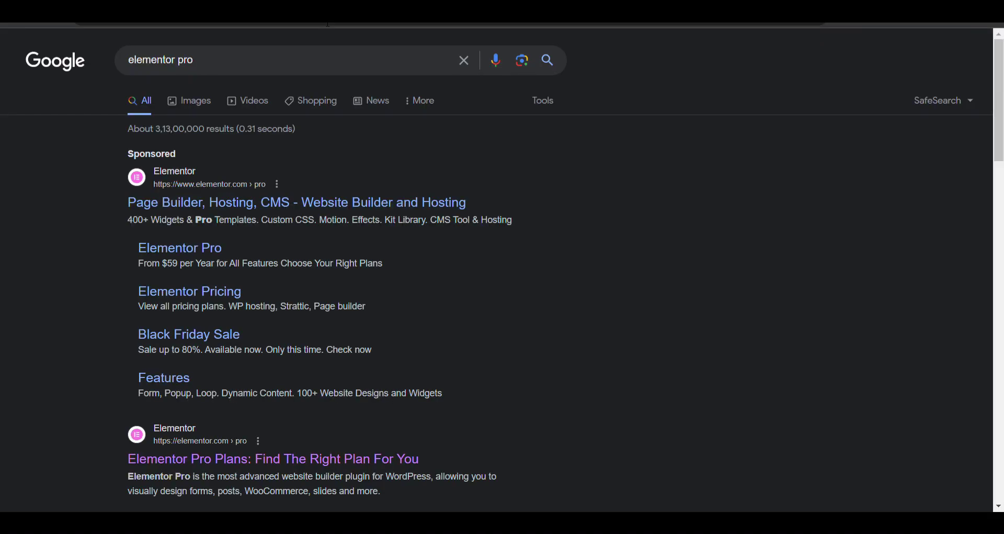
scroll(151, 357, down, 5)
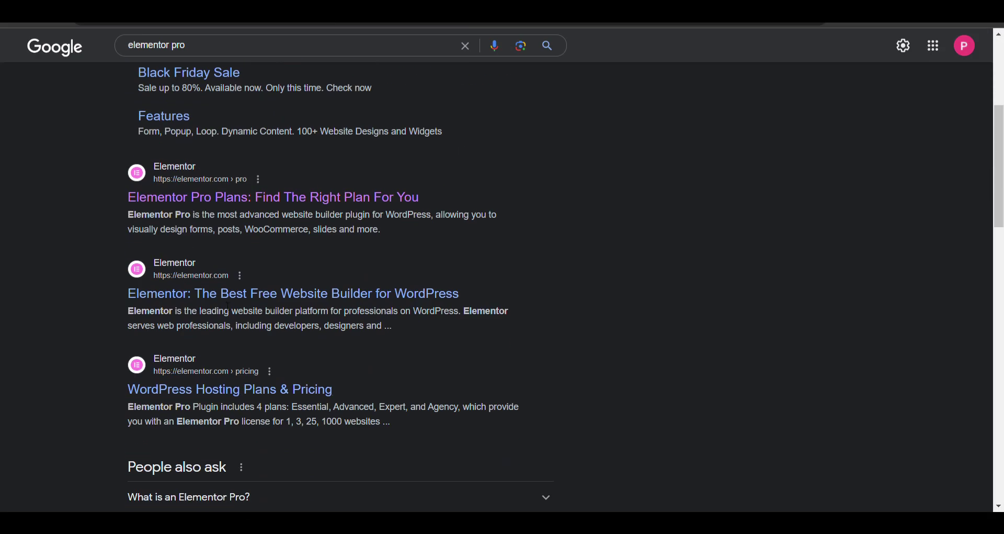
click(239, 198)
scroll(280, 215, down, 6)
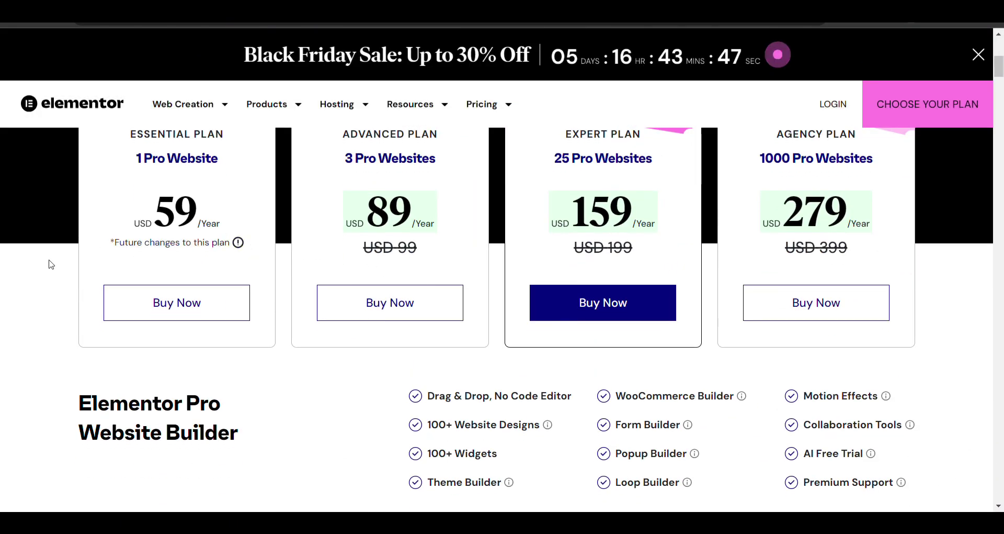
Scroll through the Pro plan cards and highlight the Essential plan heading
scroll(32, 235, up, 3)
scroll(103, 317, down, 1)
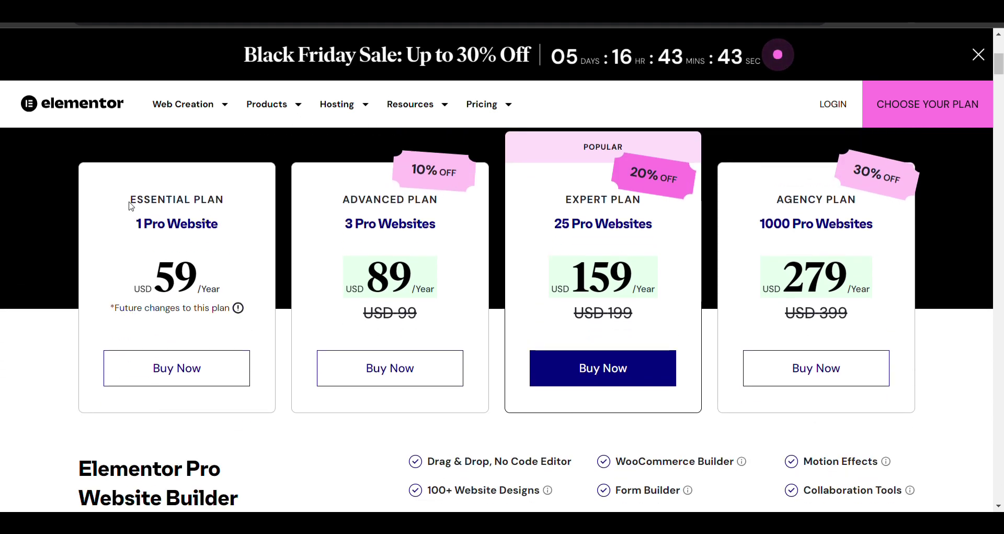
drag(131, 201, 253, 314)
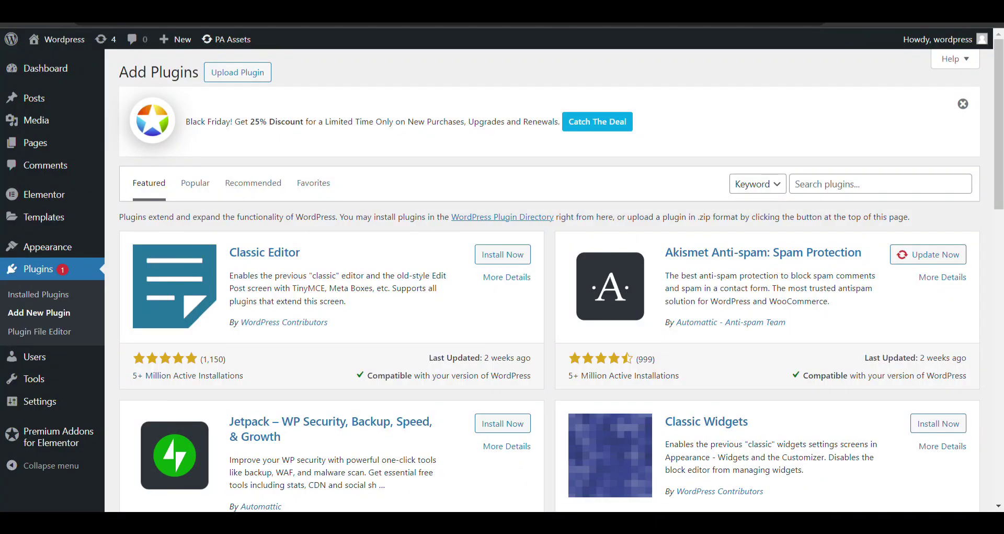
Upload and install elementor-pro_v3.13.2.zip, activate it, and check the Plugins list
click(244, 79)
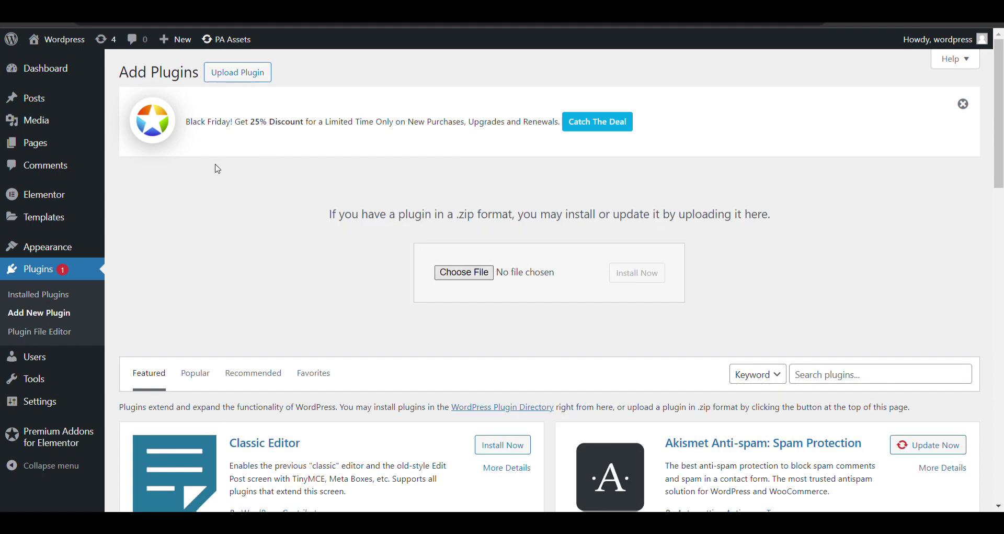
click(637, 273)
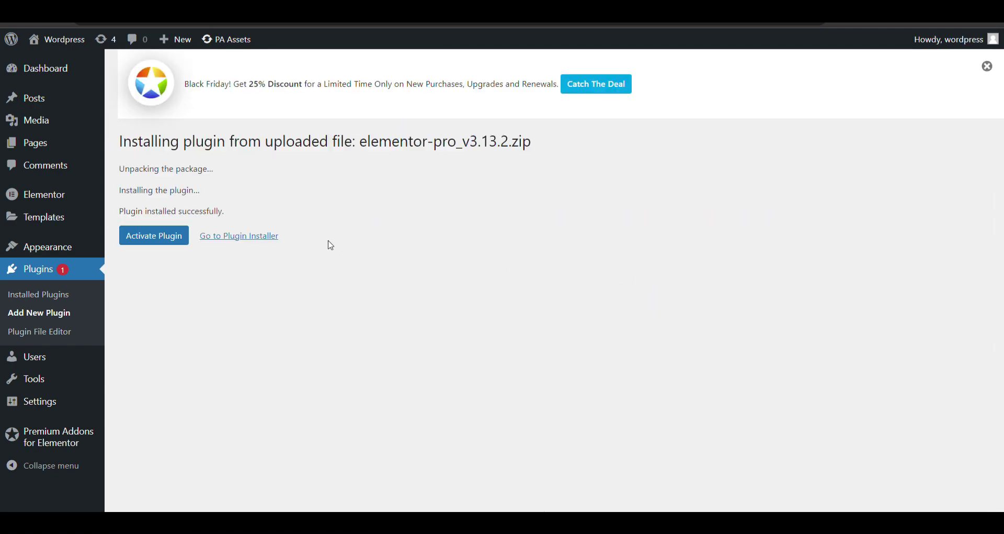
click(164, 243)
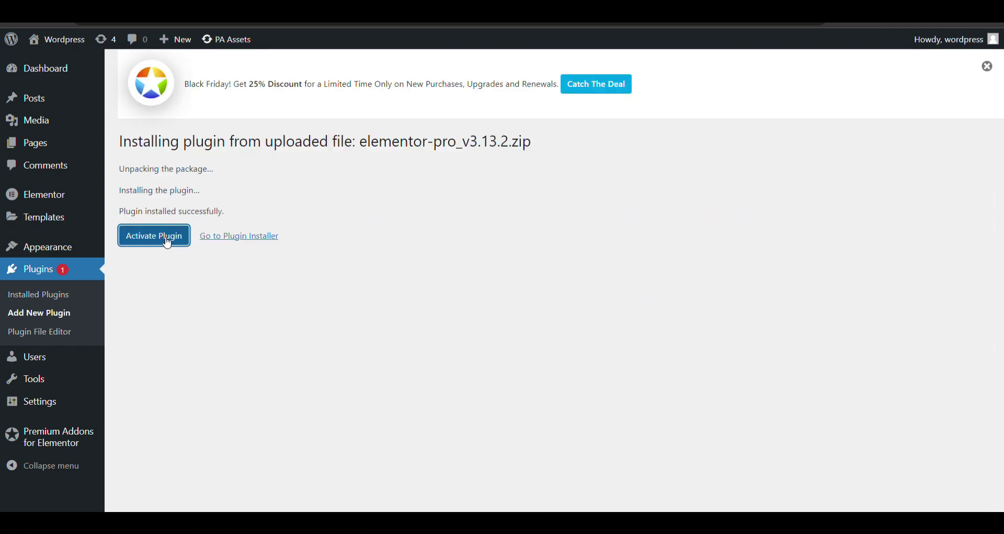
scroll(175, 249, down, 5)
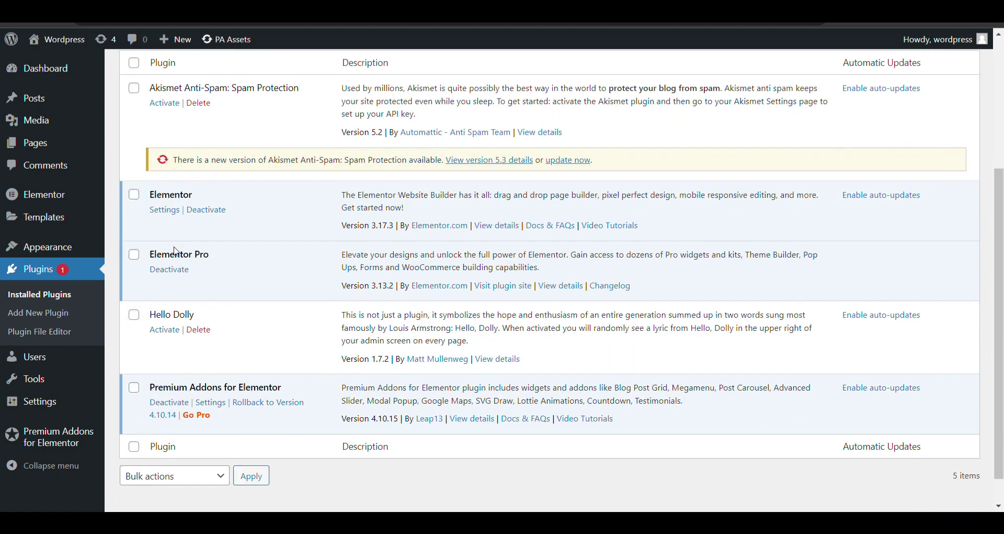
scroll(264, 253, up, 5)
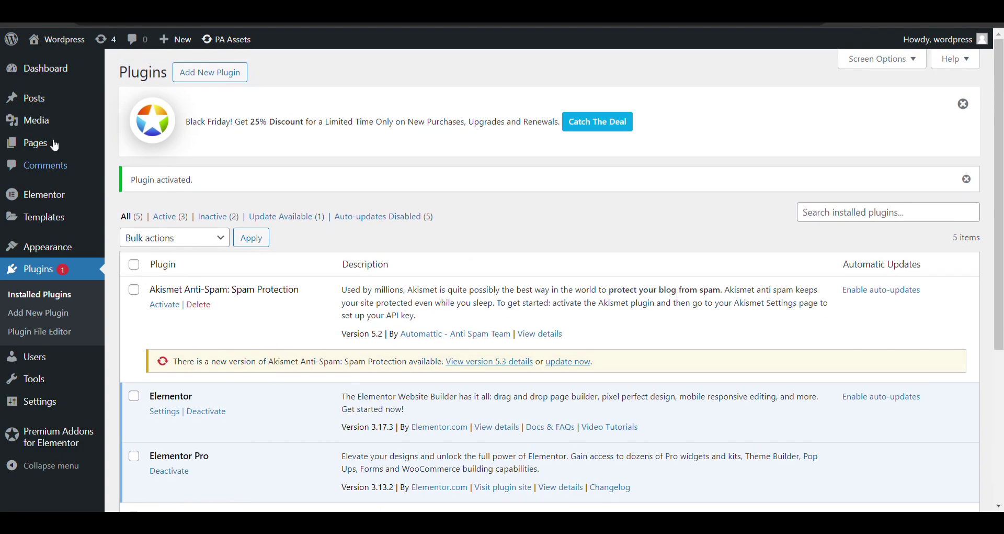
Search 'med' for the Media Carousel widget and drop it into the empty section
mouse_move(41, 144)
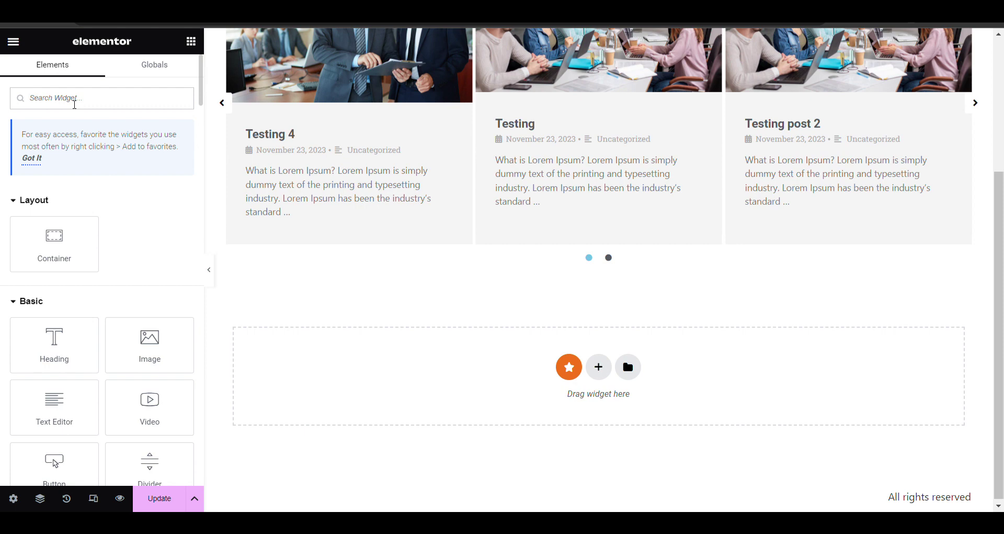
click(75, 104)
text(med)
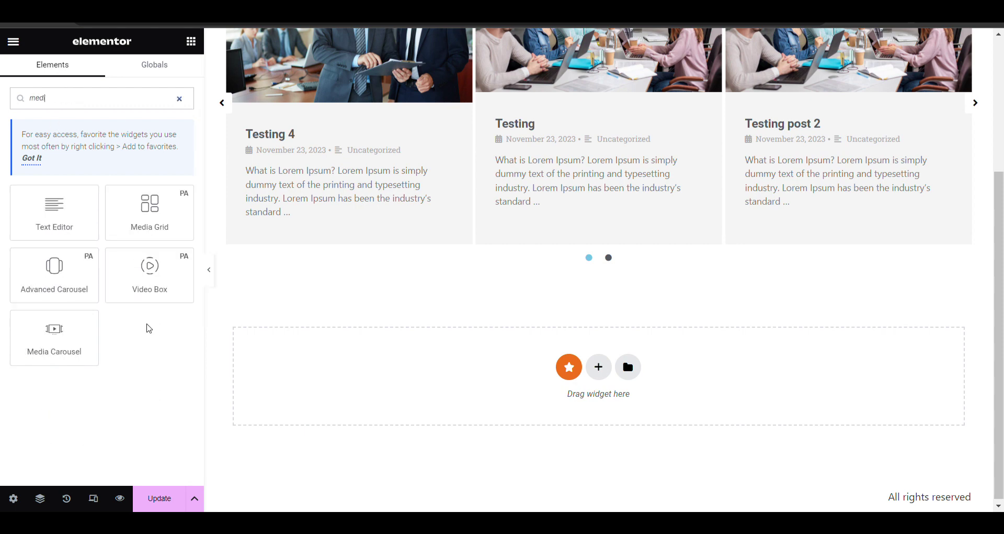
drag(71, 339, 215, 366)
drag(382, 370, 387, 365)
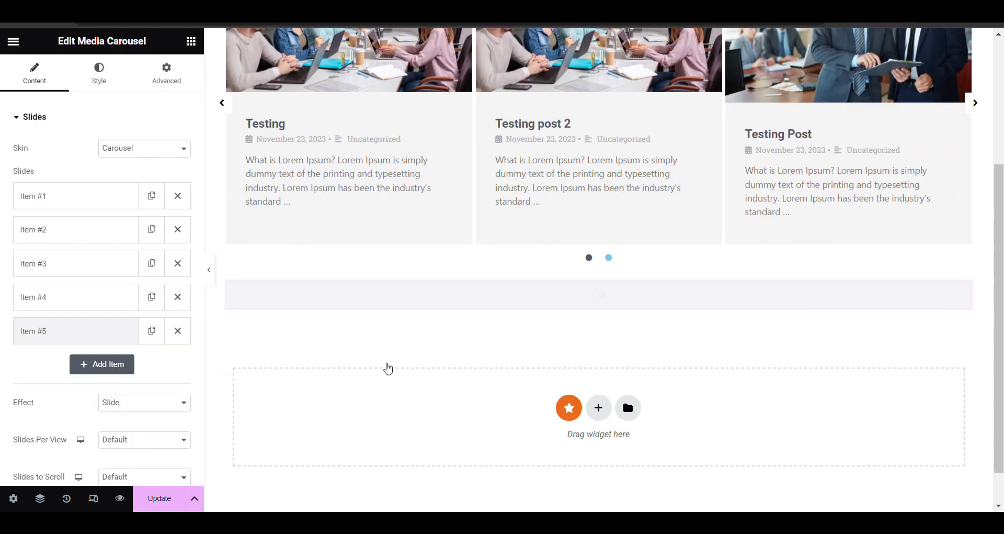
Set Item #1's type to Video, paste the YouTube link, and test its playback
click(80, 197)
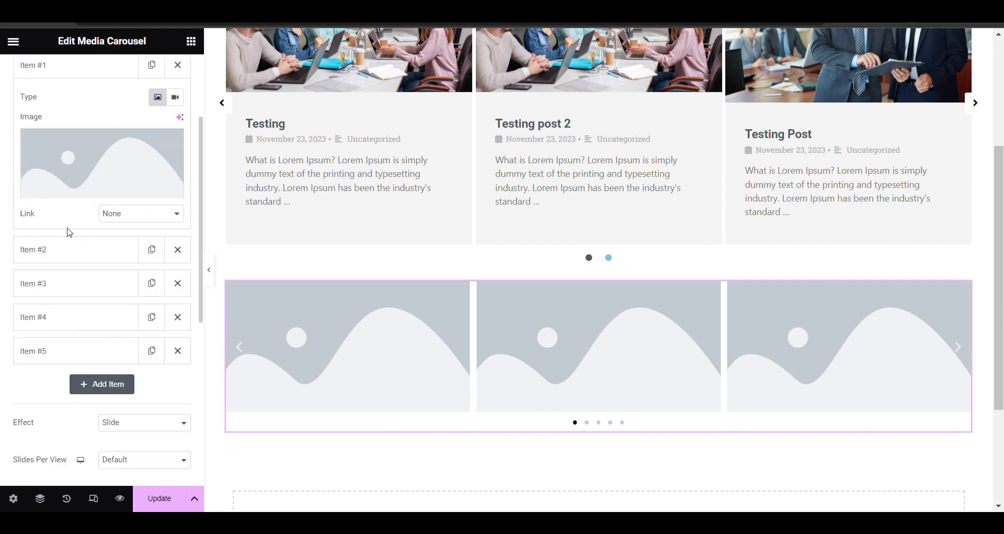
scroll(131, 157, up, 1)
click(175, 164)
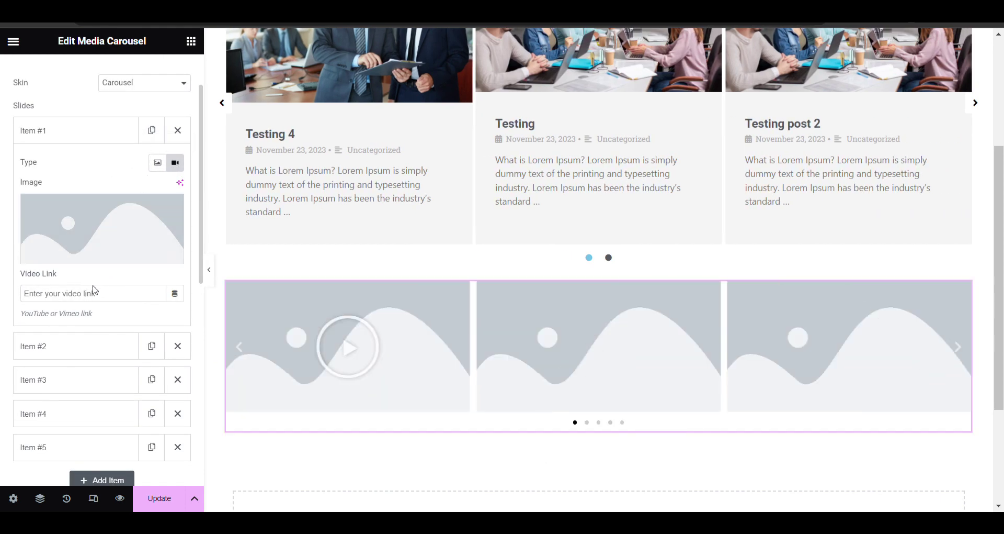
click(158, 162)
click(175, 163)
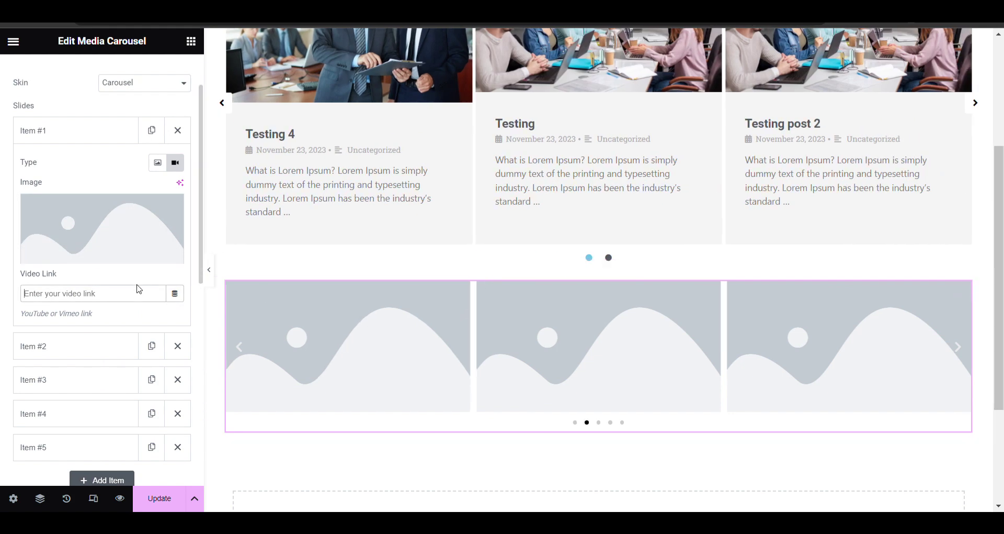
text(https://youtu.be/ish8o-NHopg?si=9ilb0642z3FQuvjd)
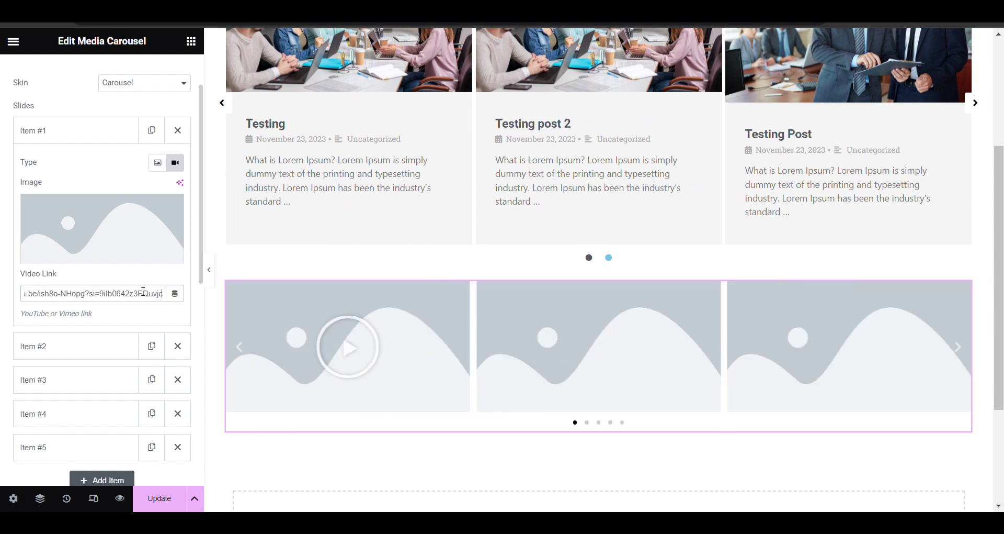
click(329, 349)
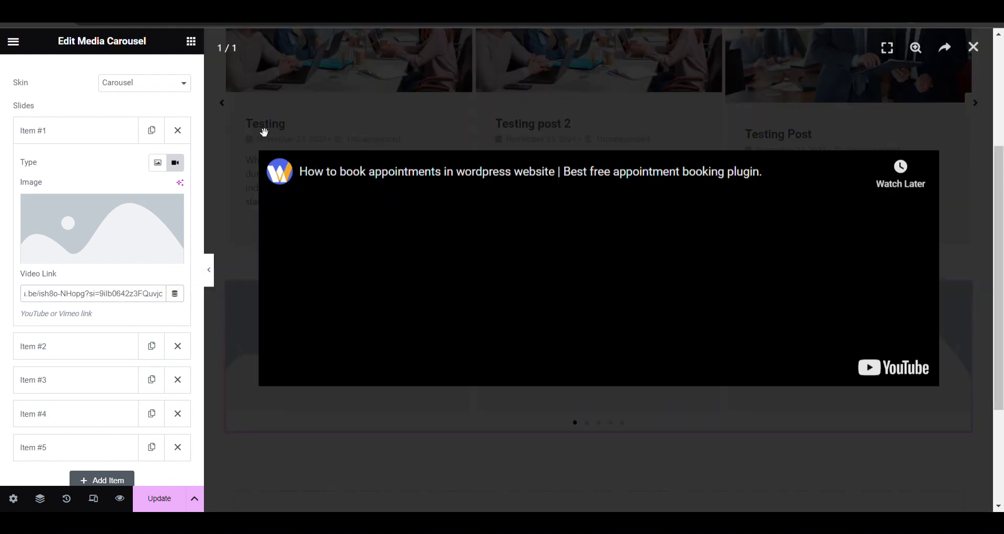
click(260, 146)
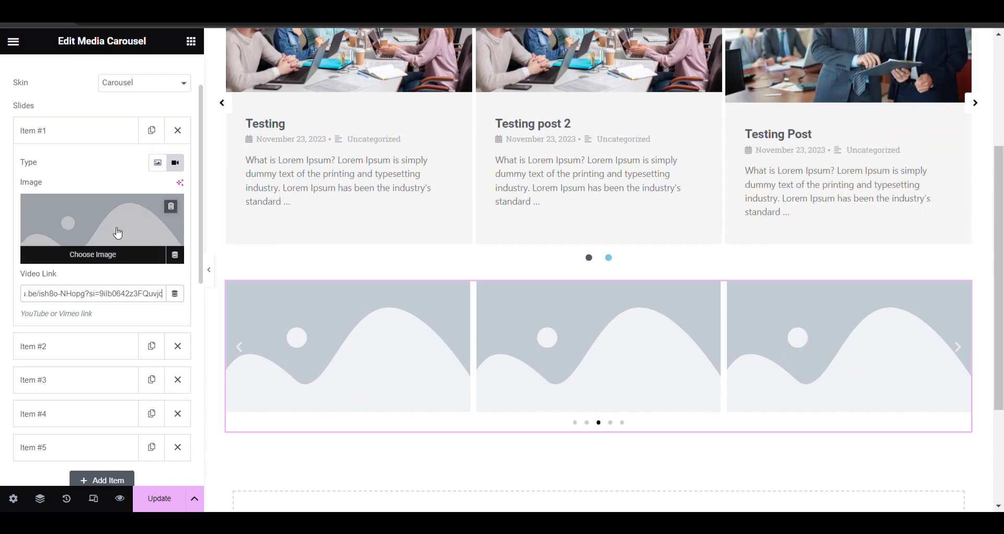
Choose modern-equipped-computer-lab.jpg as the first slide's thumbnail image
click(115, 202)
click(266, 215)
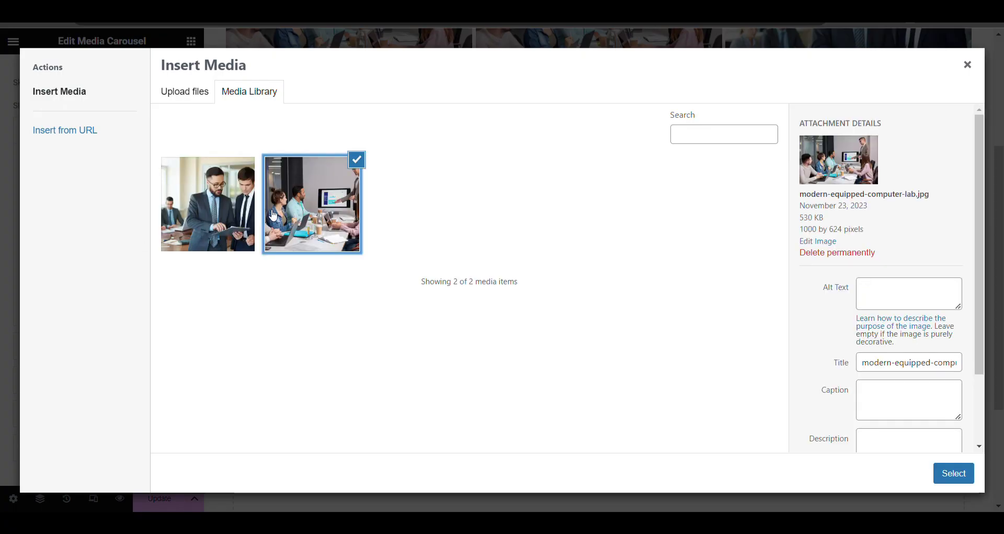
click(958, 473)
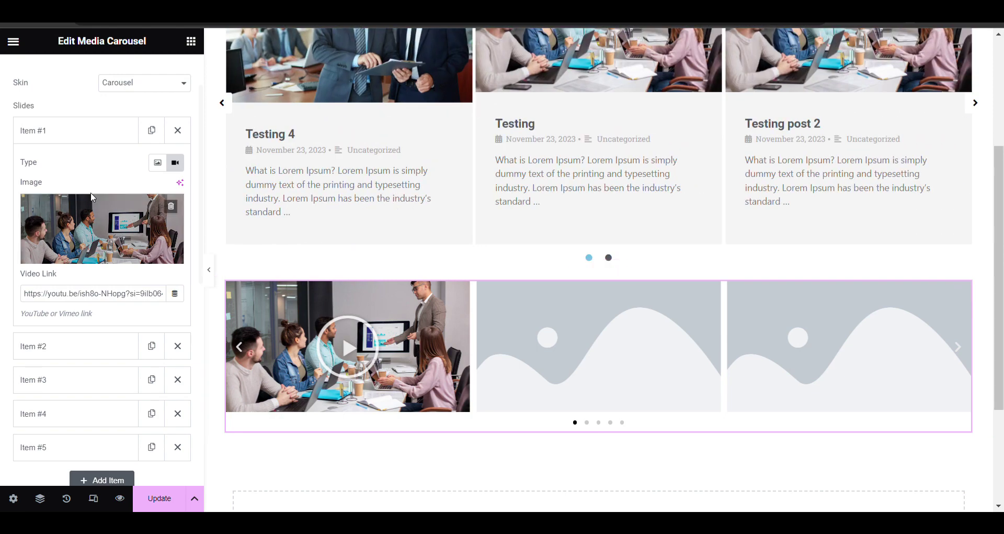
click(348, 344)
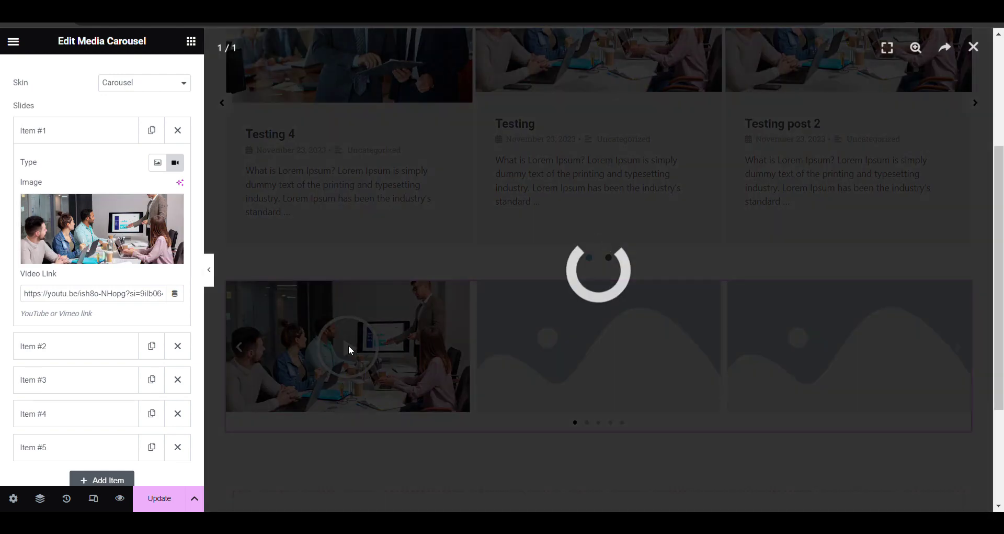
scroll(465, 123, down, 3)
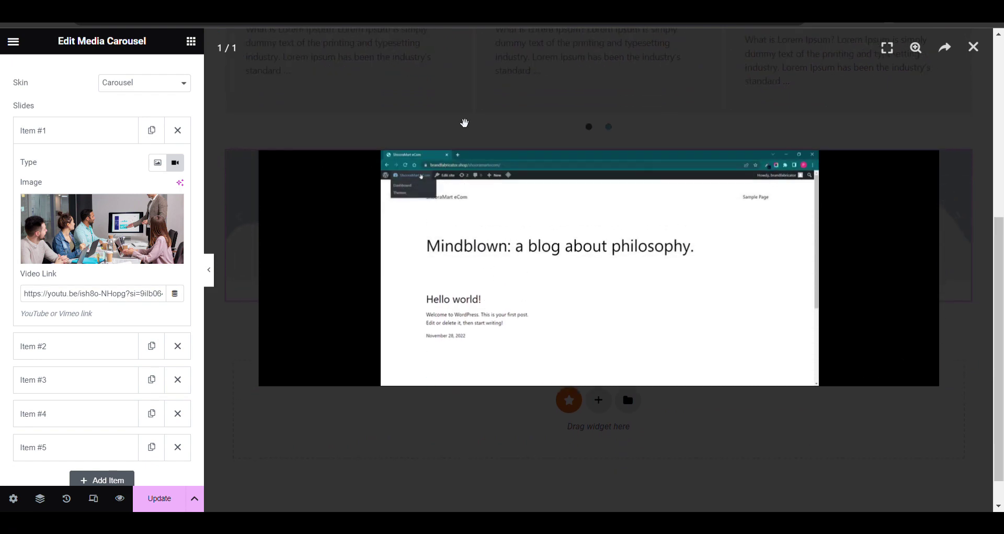
click(465, 122)
Delete the other slide items so only the first video slide remains
click(178, 346)
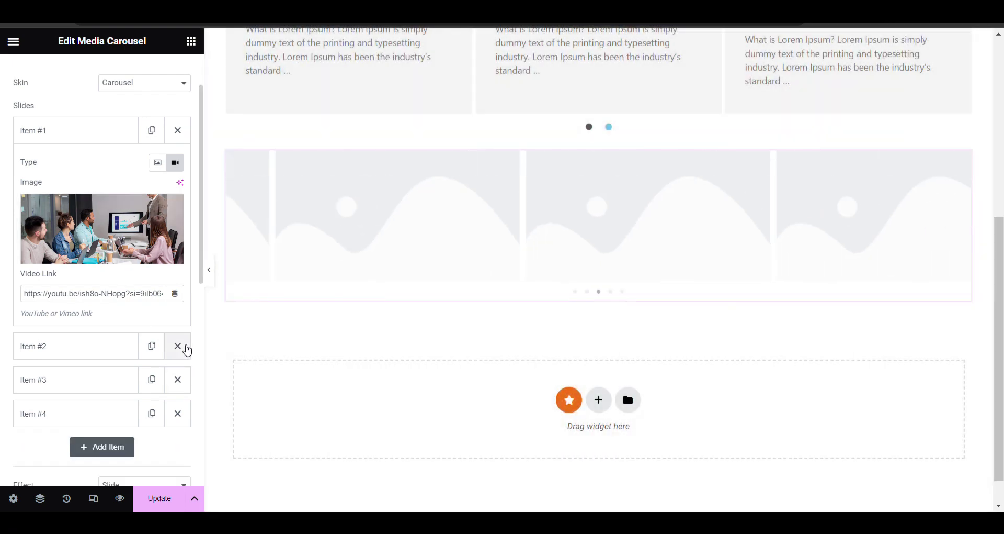
click(178, 345)
click(177, 346)
click(177, 346)
scroll(90, 239, up, 2)
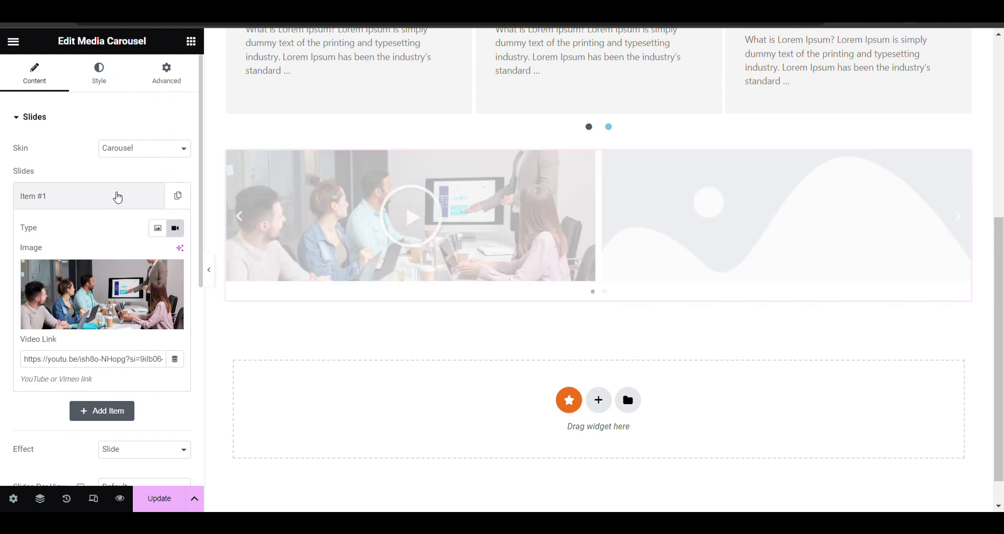
Reopen Item #1, highlight the YouTube/Vimeo link hint, and scroll to the carousel
click(116, 208)
click(117, 209)
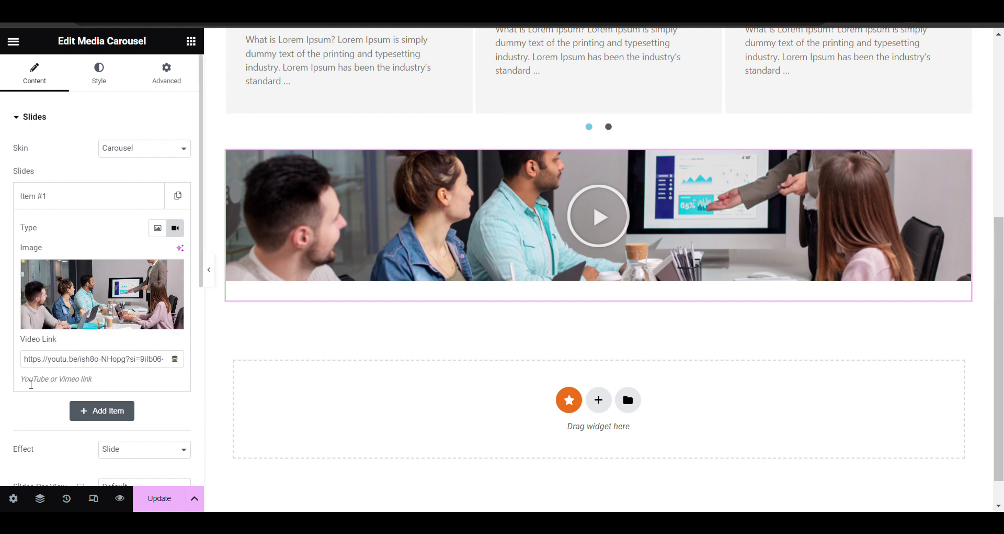
drag(31, 385, 112, 377)
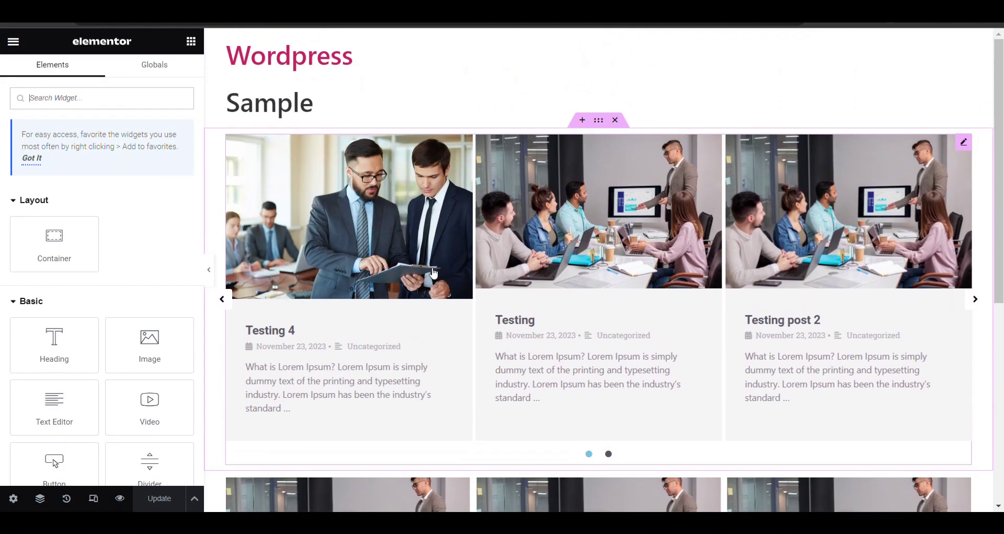
scroll(433, 272, down, 7)
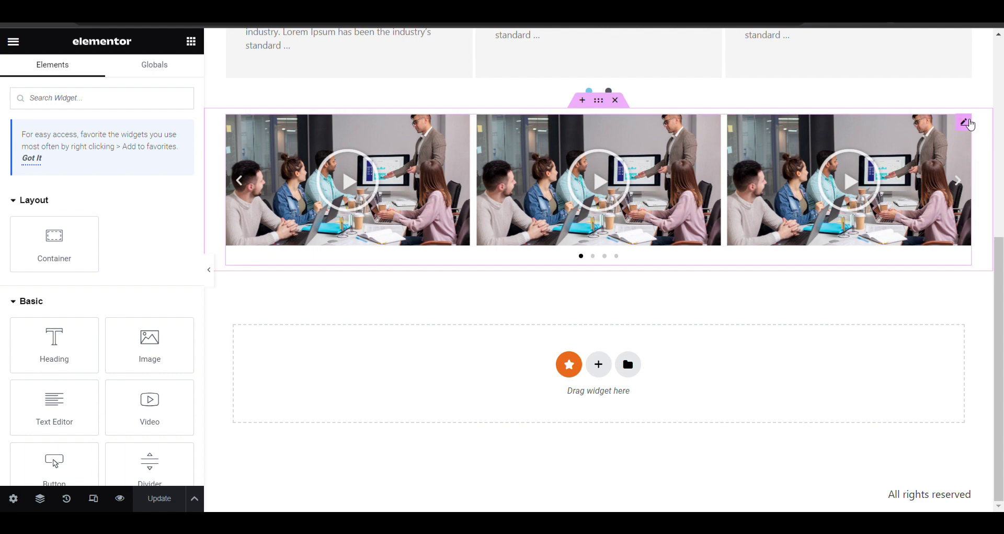
Replace the first slide's Video Link with the pasted YouTube URL
click(966, 122)
click(74, 197)
click(119, 365)
key(ctrl+a)
key(ctrl+v)
Try the Slideshow skin, then switch to Coverflow and step back through slides
click(123, 176)
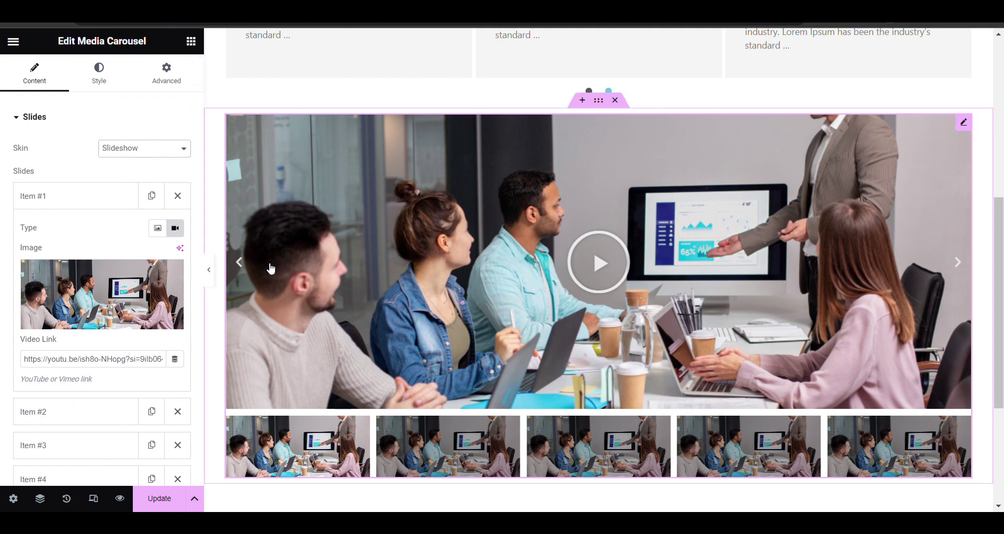
click(240, 262)
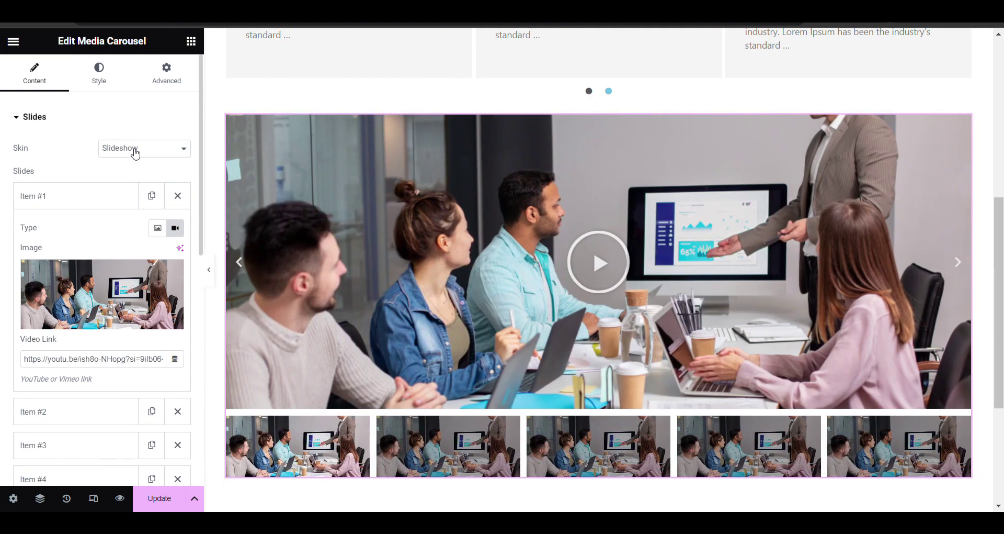
click(153, 147)
click(149, 189)
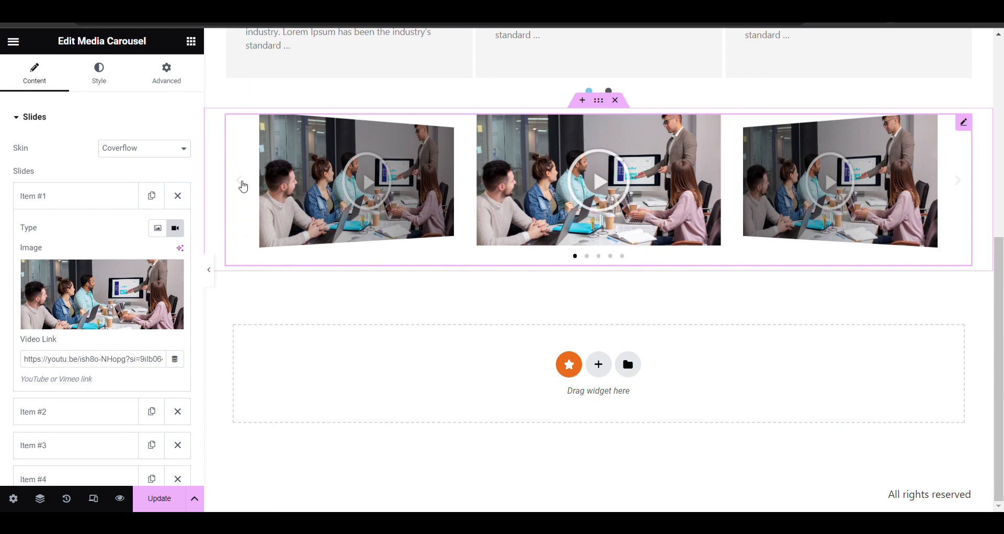
click(242, 186)
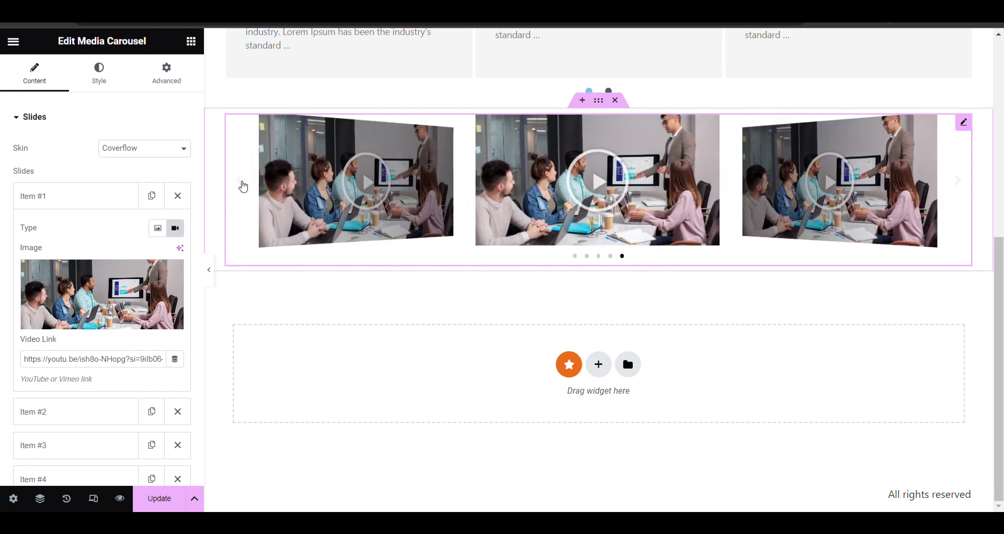
click(243, 186)
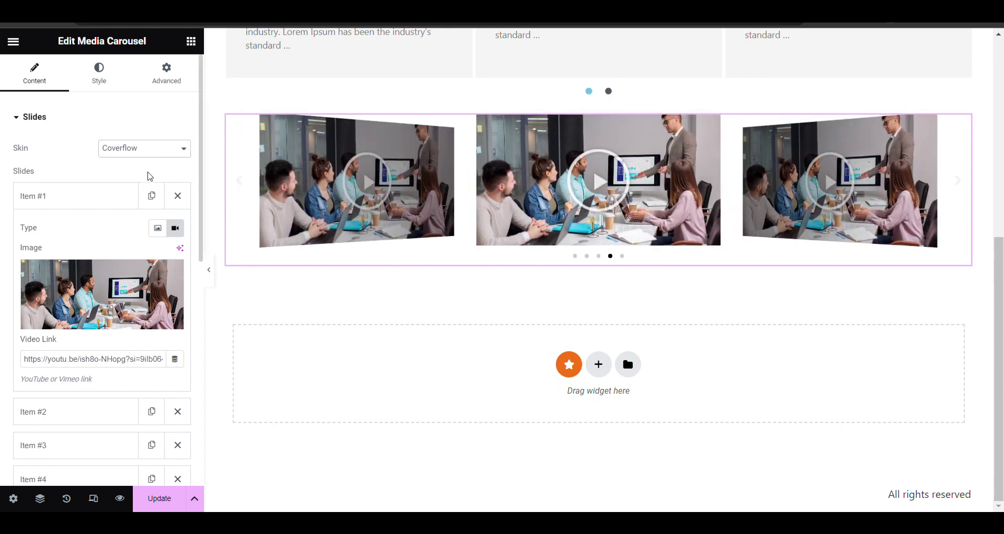
Expand Additional Options to show arrows, pagination and autoplay speed 5000
scroll(104, 180, down, 8)
scroll(116, 191, up, 1)
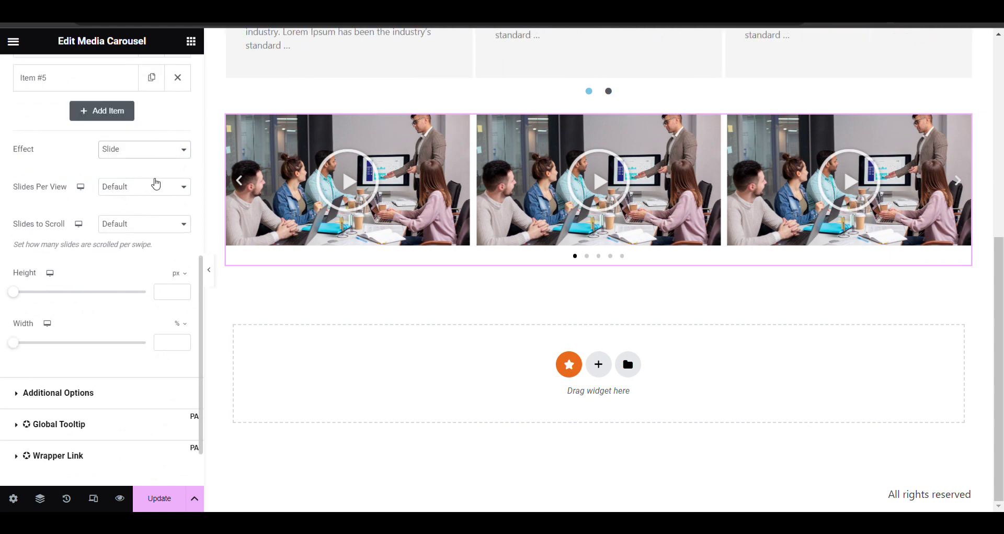
scroll(155, 186, down, 2)
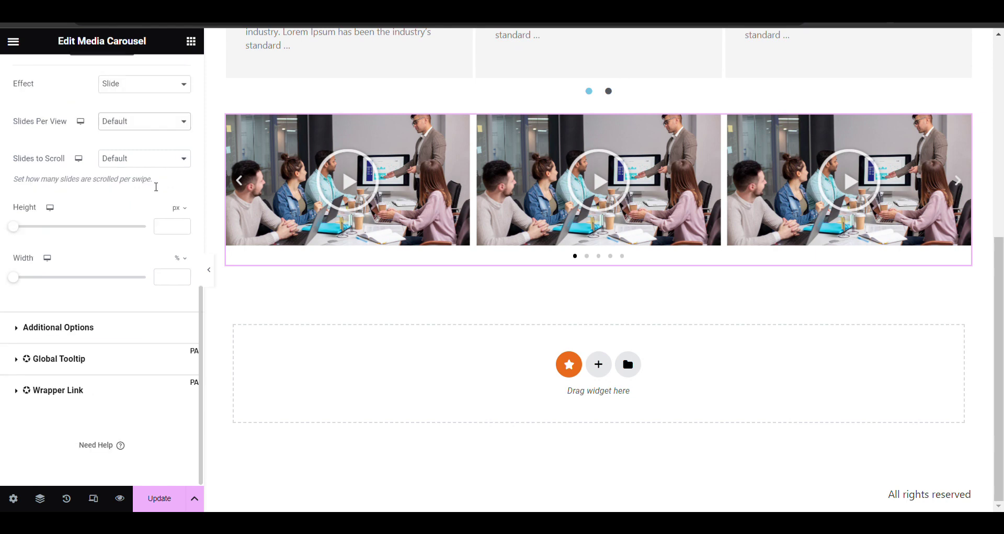
click(139, 324)
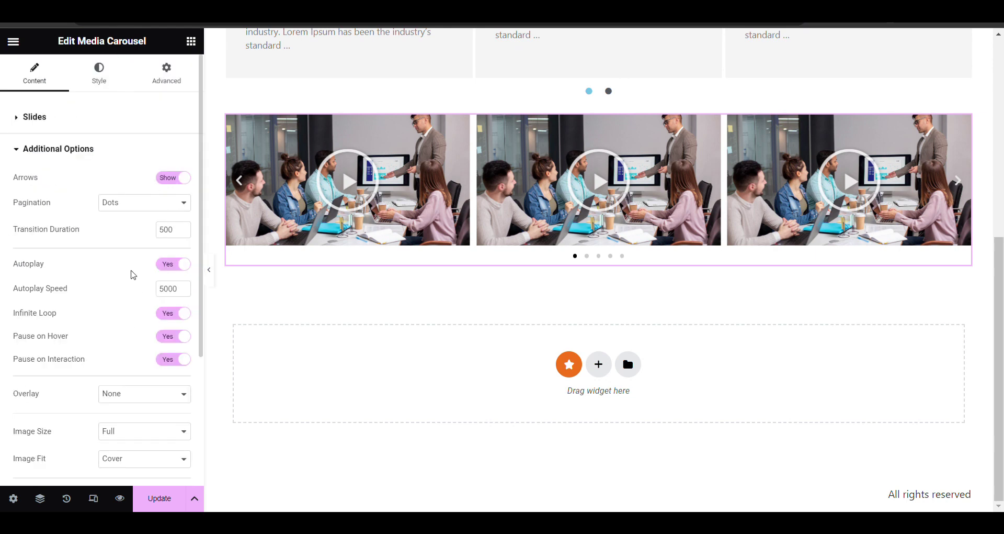
scroll(134, 274, down, 4)
scroll(128, 269, up, 4)
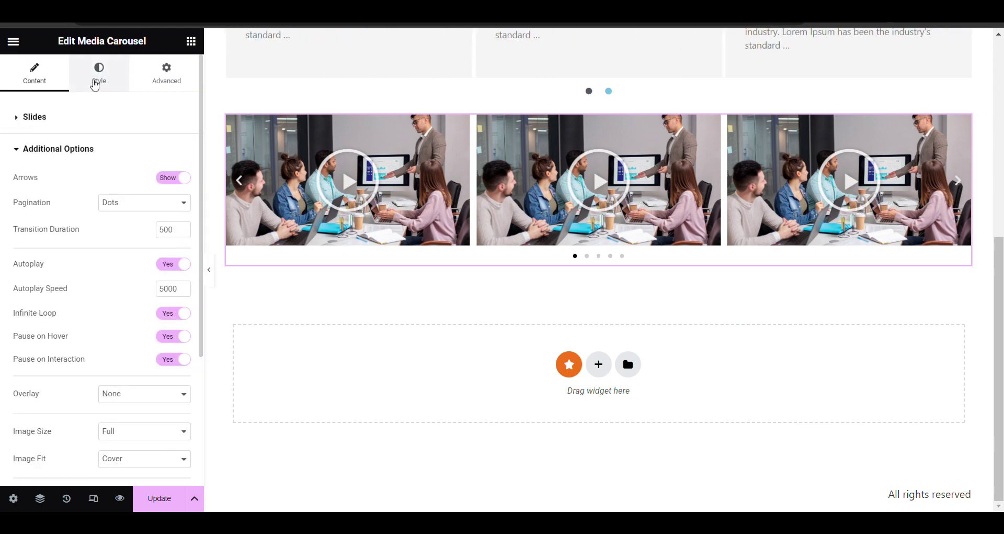
Expand the Style tab's Lightbox section, with video width at 100%
click(94, 85)
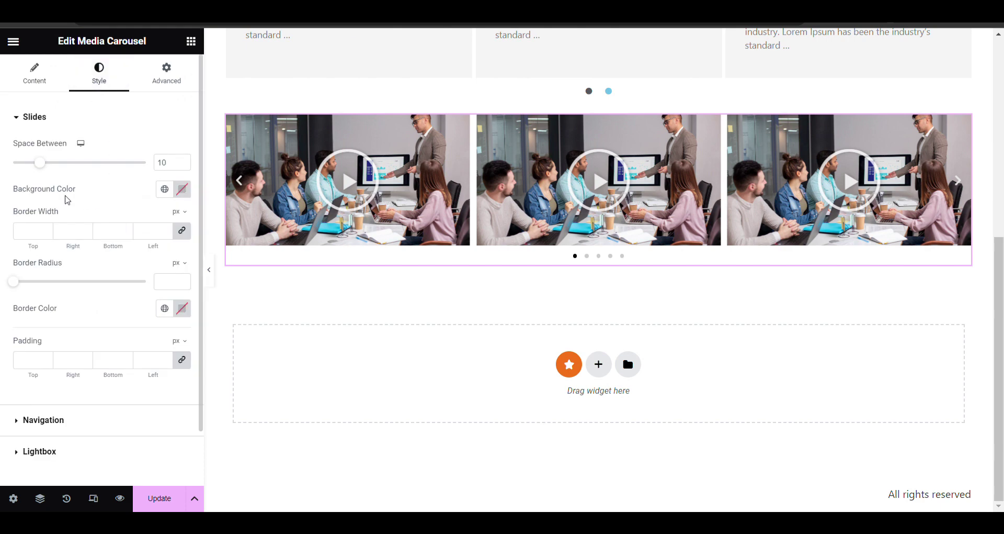
scroll(94, 188, down, 2)
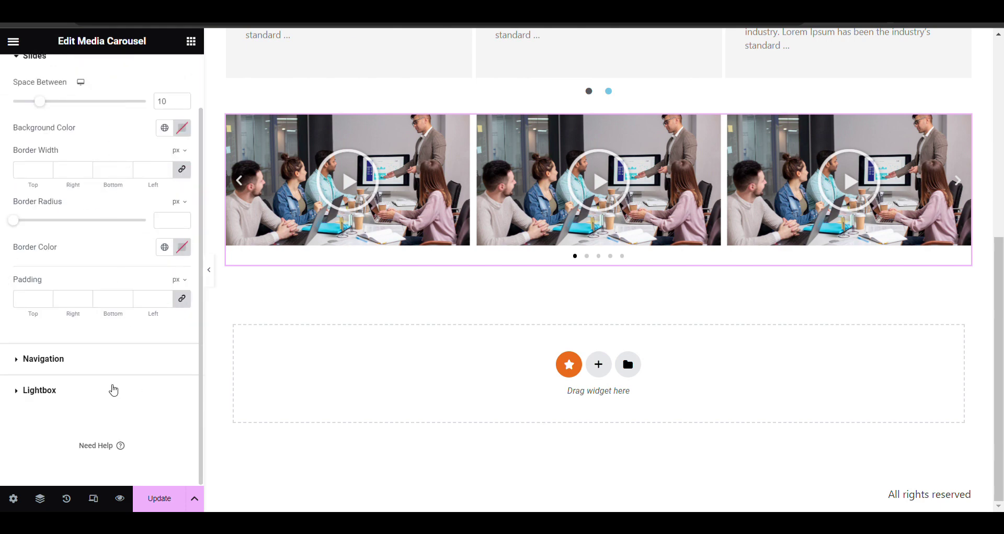
click(113, 390)
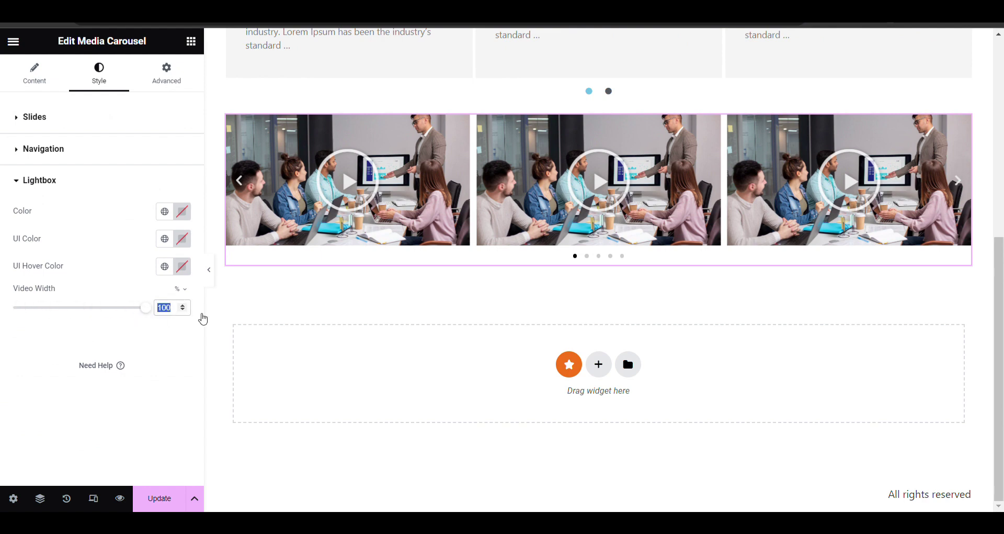
Play the first slide's video in the lightbox, go back two videos, then close it
click(359, 191)
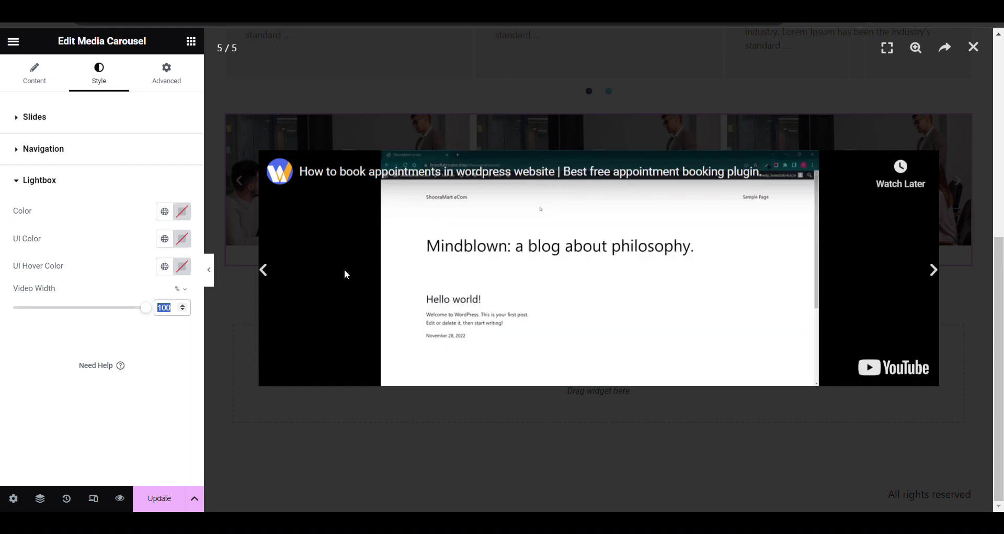
click(263, 269)
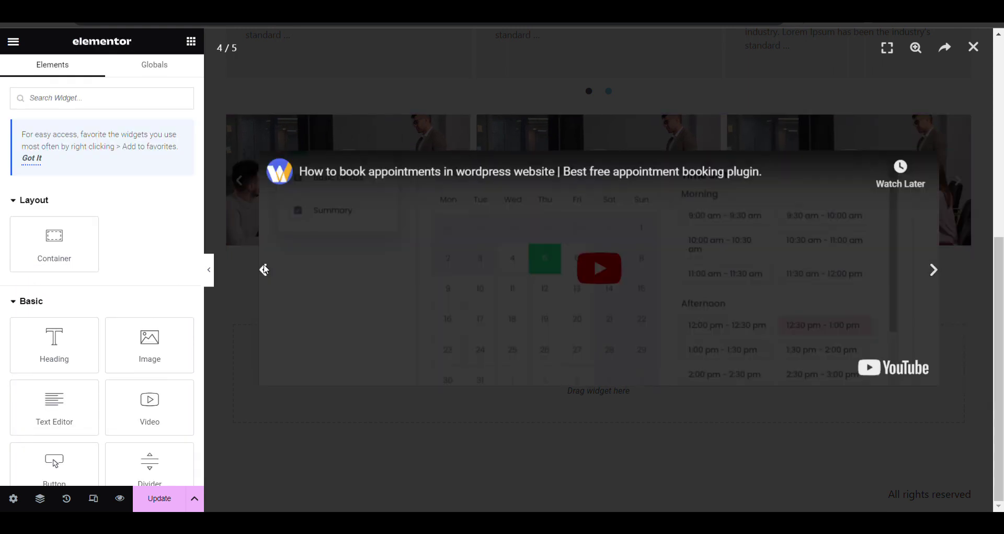
click(264, 270)
click(264, 269)
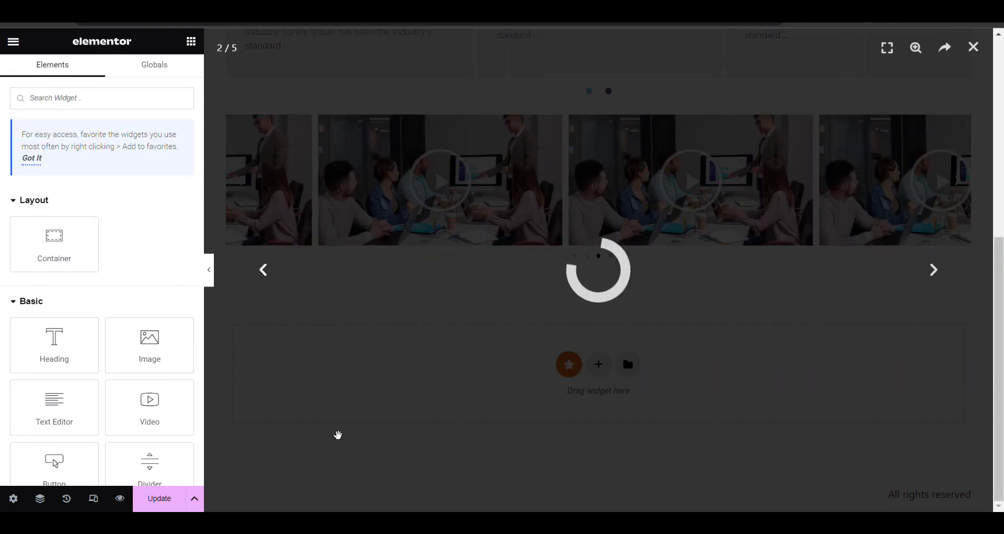
click(339, 435)
Save the Sample page and view it live with the posts and video carousels
click(168, 500)
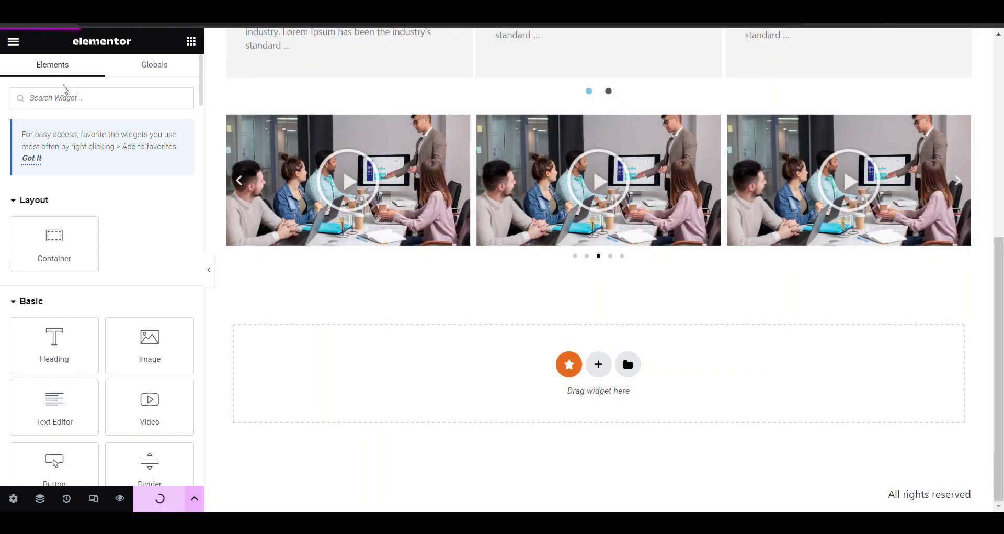
click(14, 41)
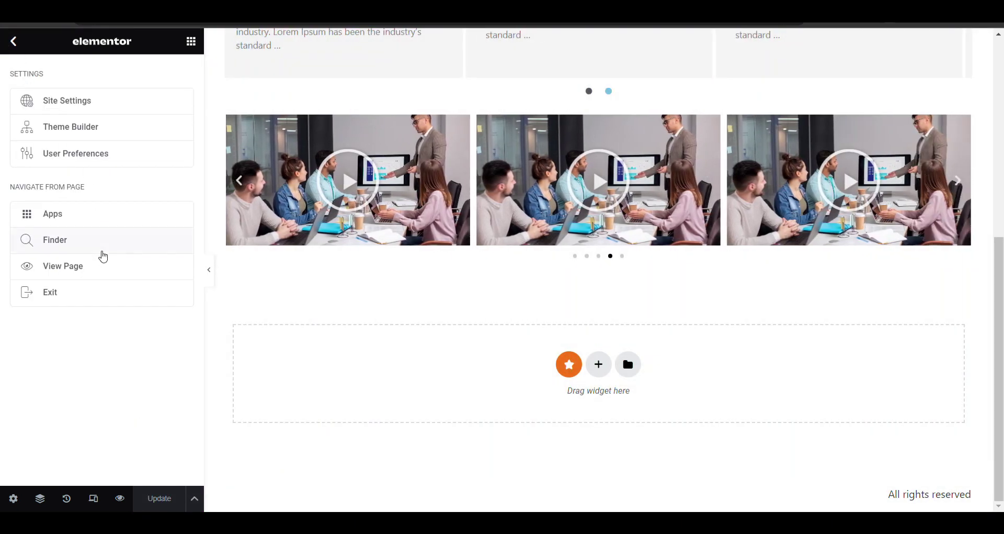
click(192, 256)
scroll(462, 256, down, 4)
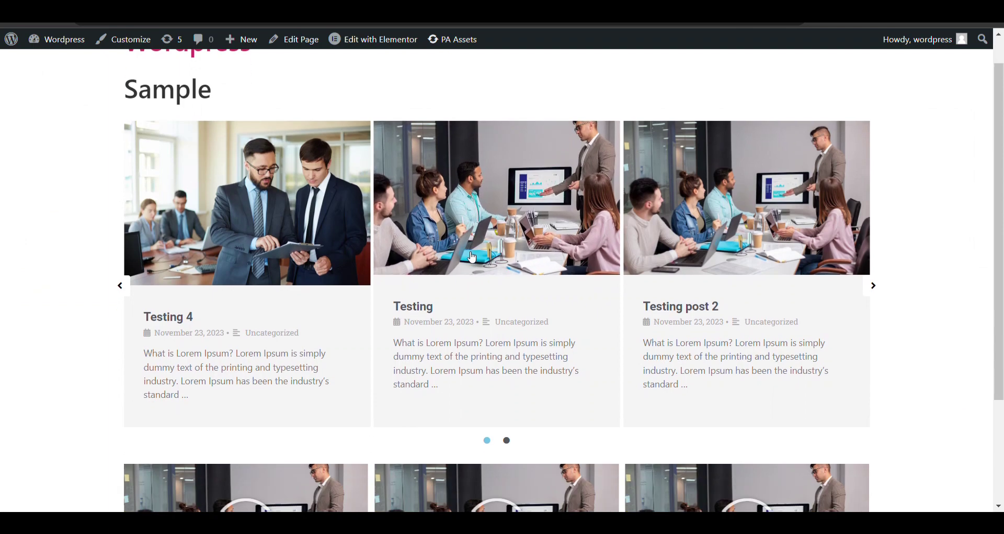